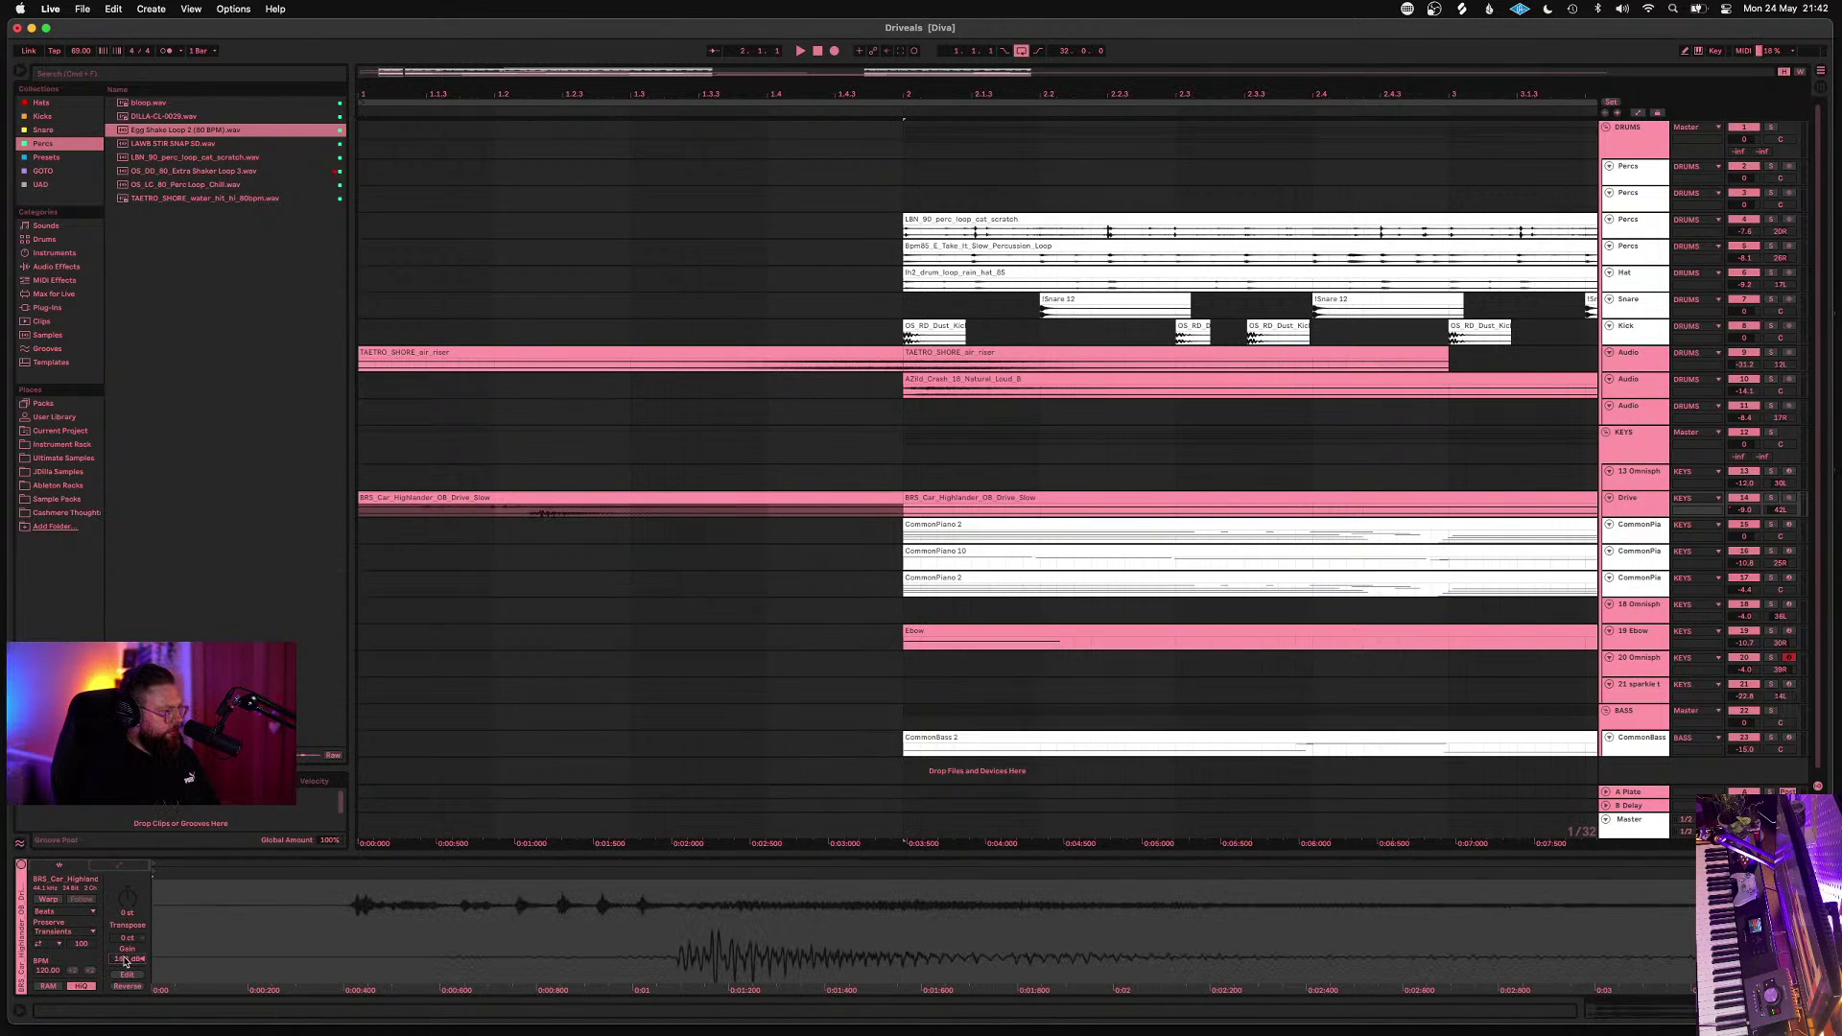
Start playback of the Drivals arrangement from Arrangement View
{"action": "key", "text": "space"}
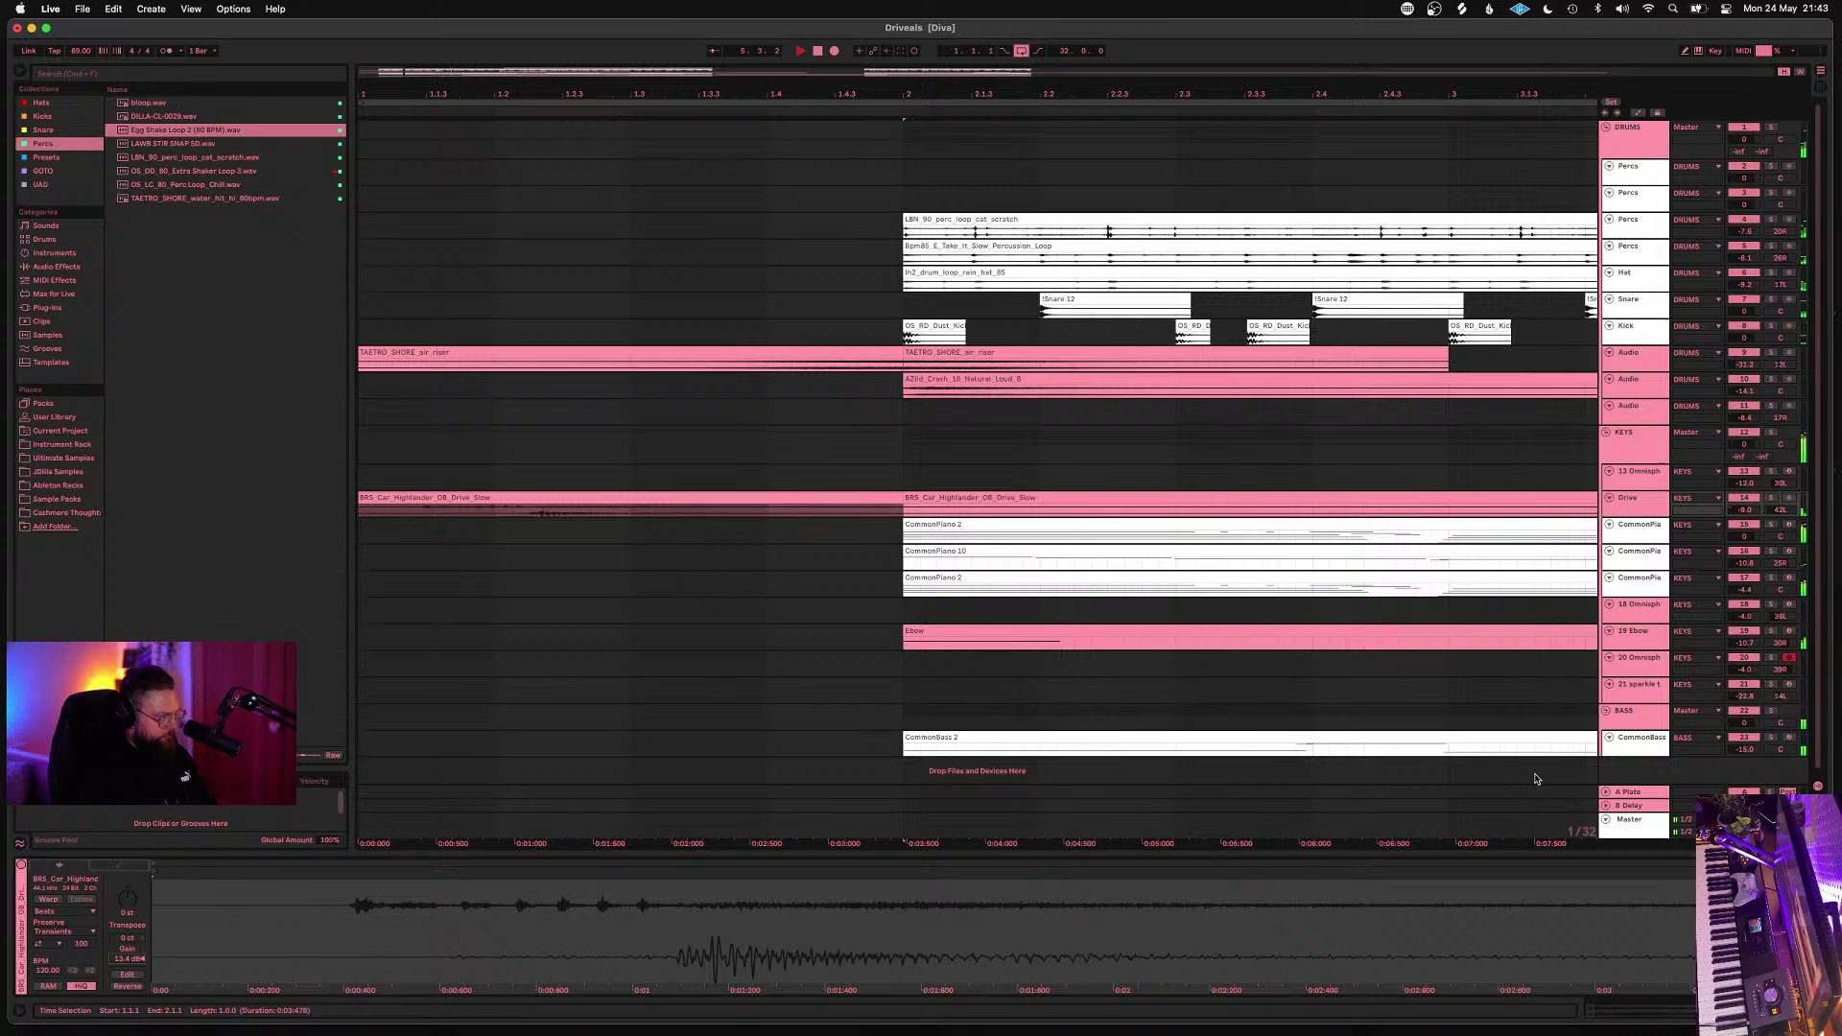
Clear the clip selection and zoom out twice to show the full Drivals arrangement
{"action": "left_click", "coordinate": [835, 280]}
{"action": "key", "text": "minus"}
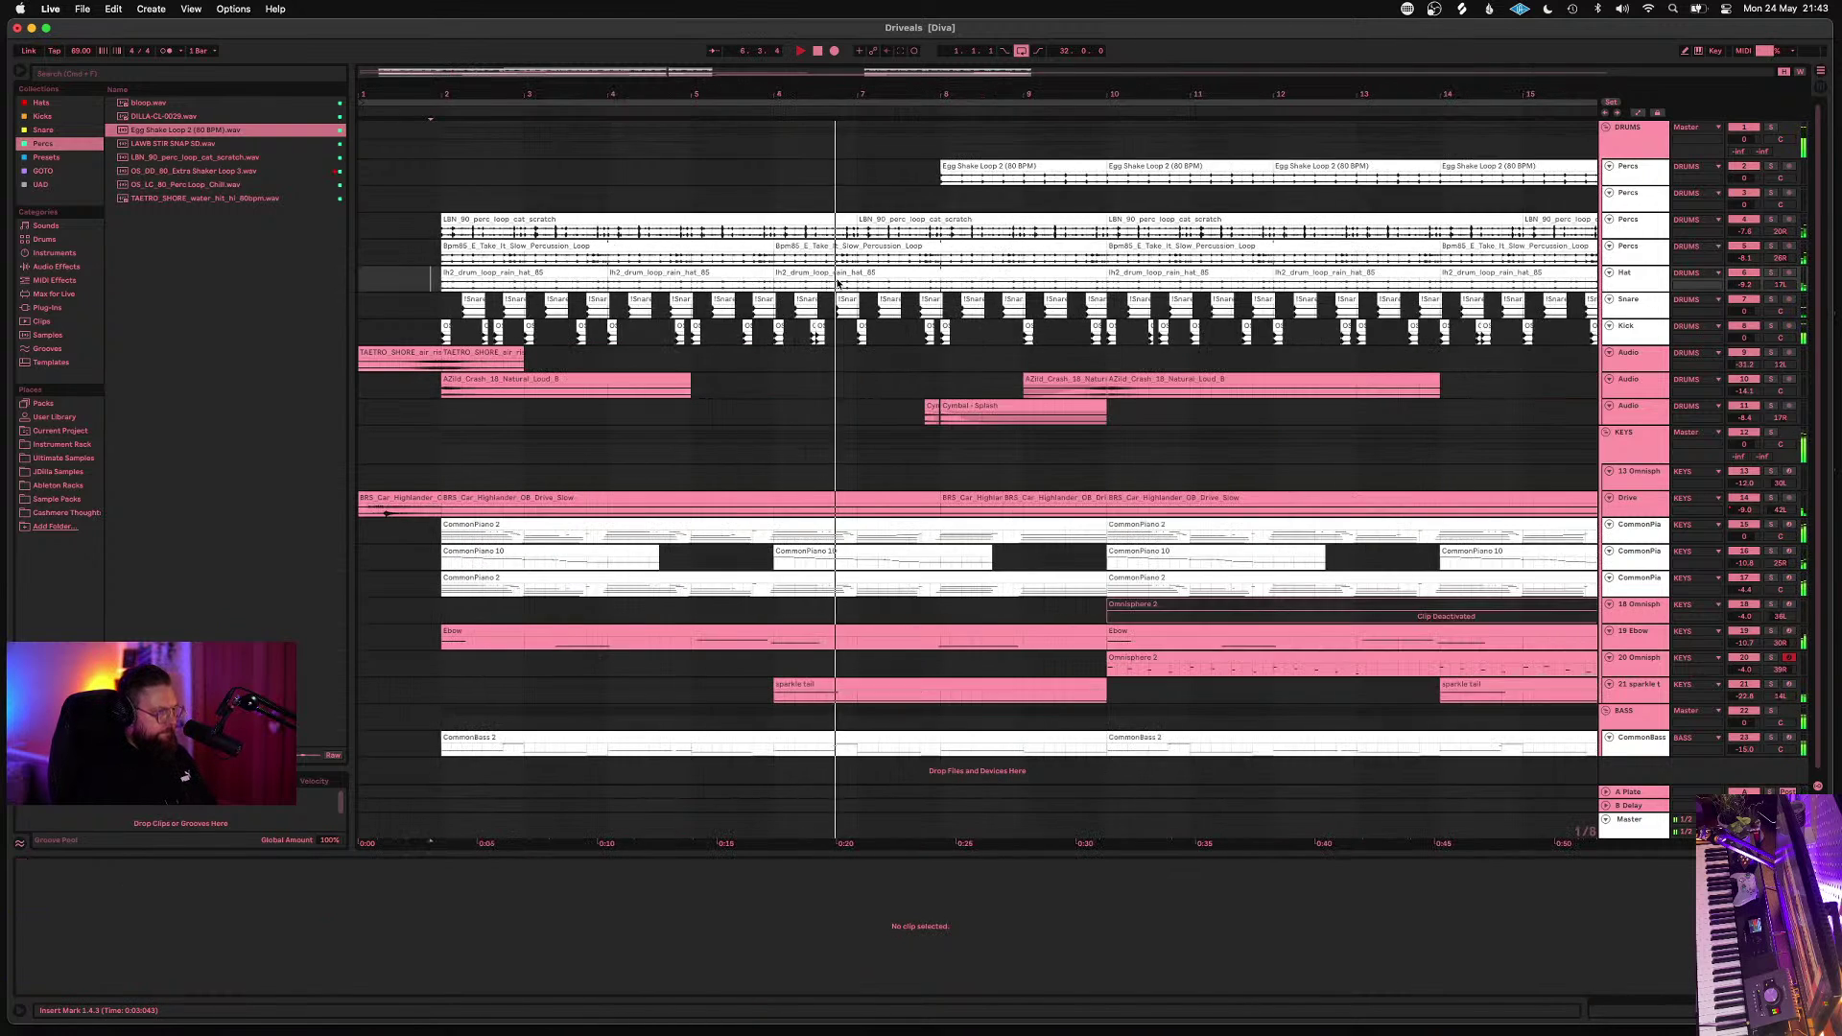
{"action": "key", "text": "minus"}
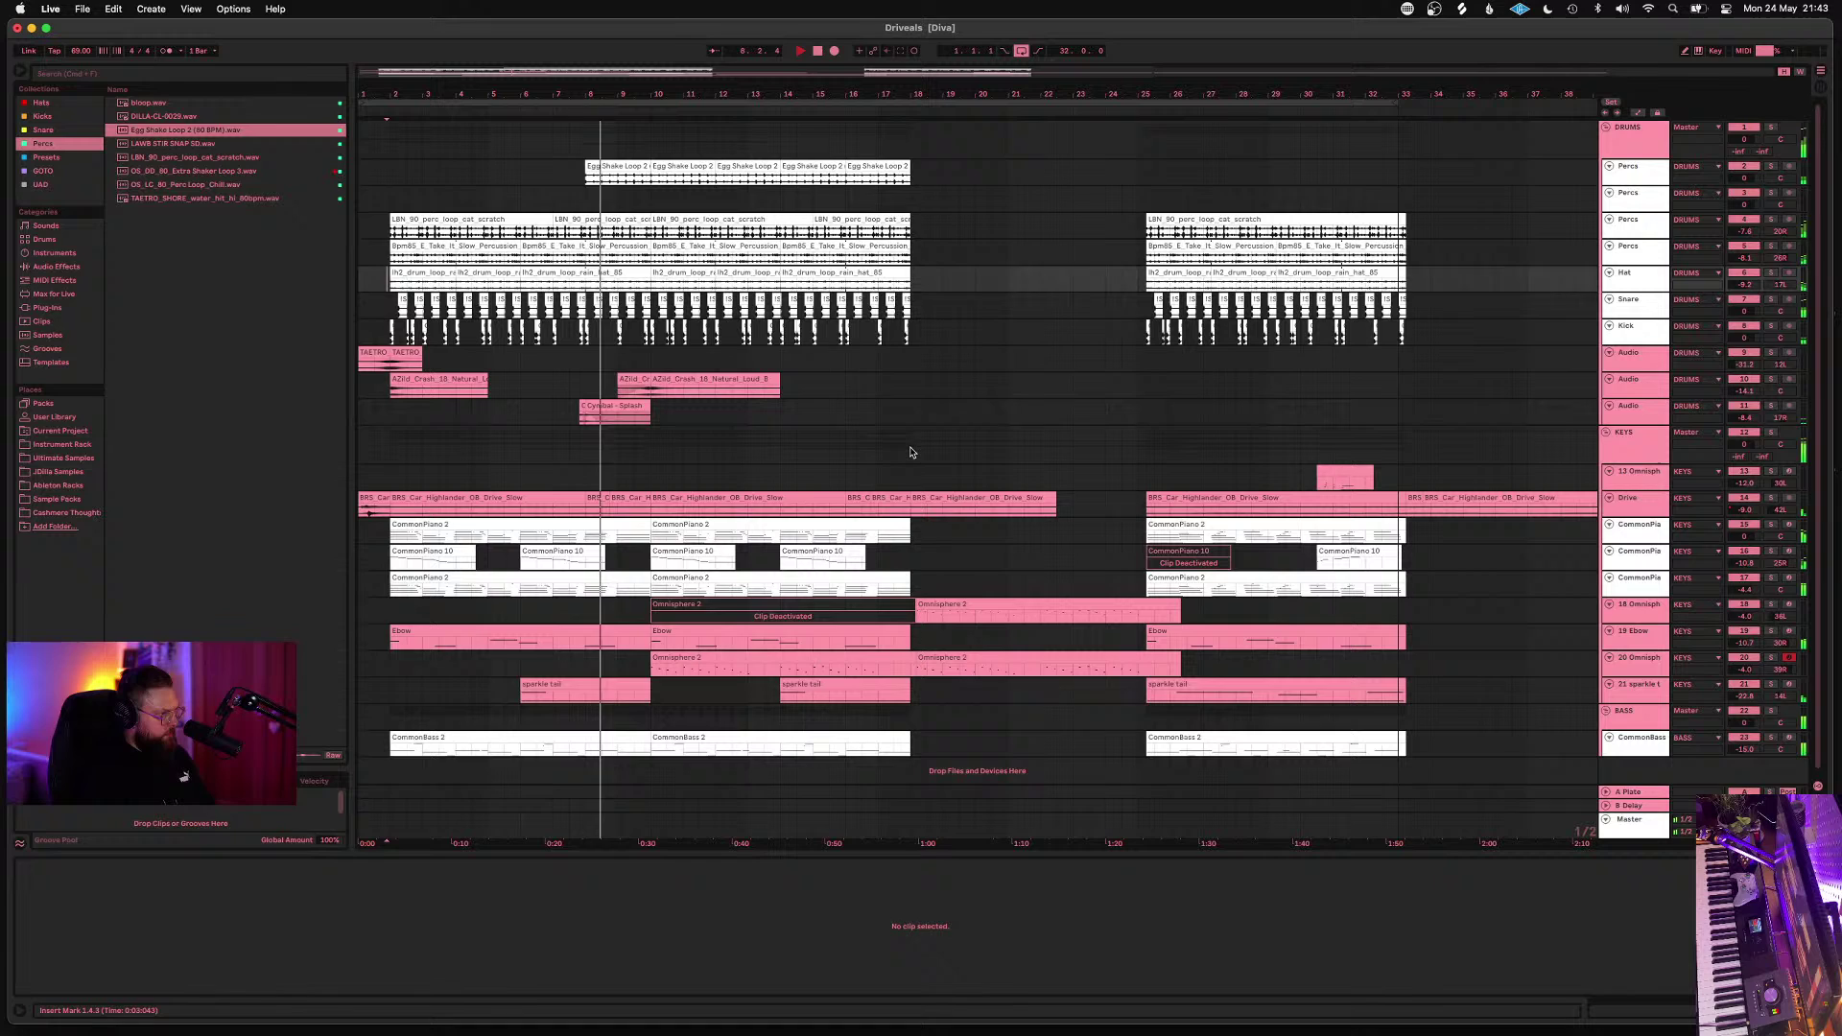
Select the short first Egg Shake Loop 2 clip and the shaker clip after it
{"action": "left_click", "coordinate": [618, 170]}
{"action": "left_click", "coordinate": [697, 167]}
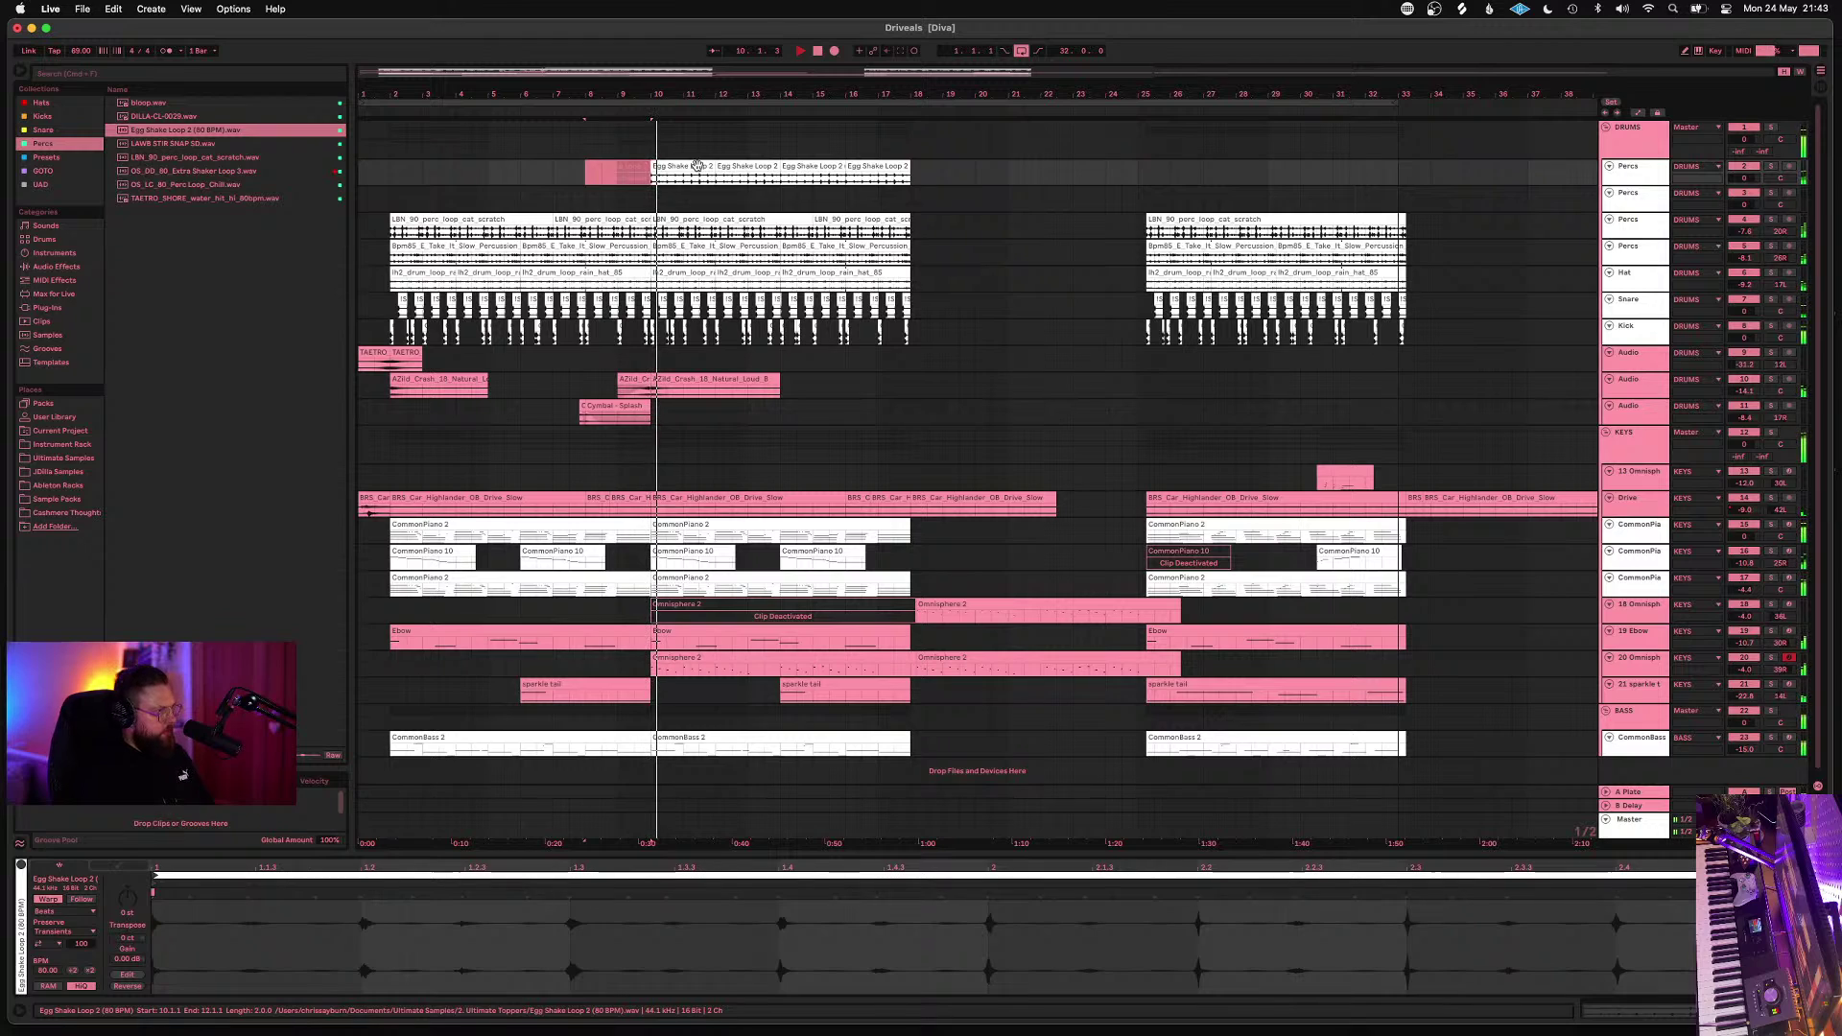
{"action": "left_click", "coordinate": [1751, 204]}
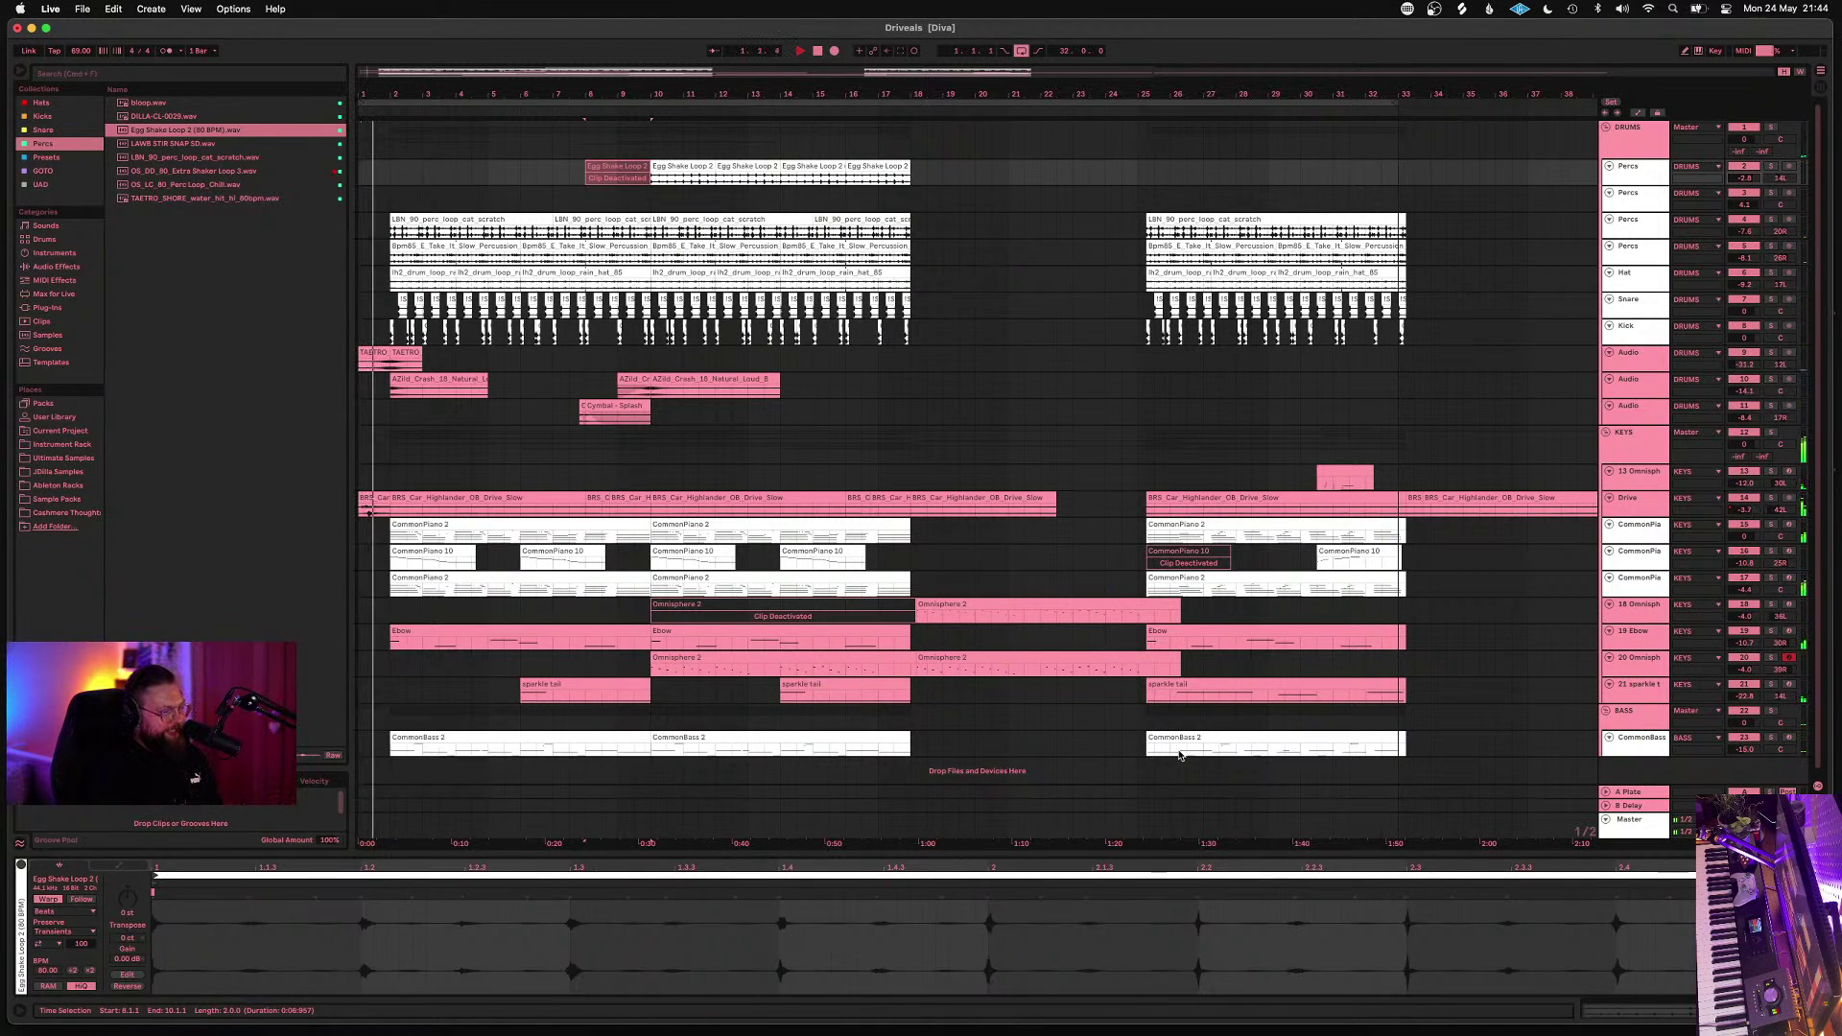
Select the outro sparkle tail clip on track 21 sparkle and toggle its activation with 0
{"action": "left_click", "coordinate": [1167, 737]}
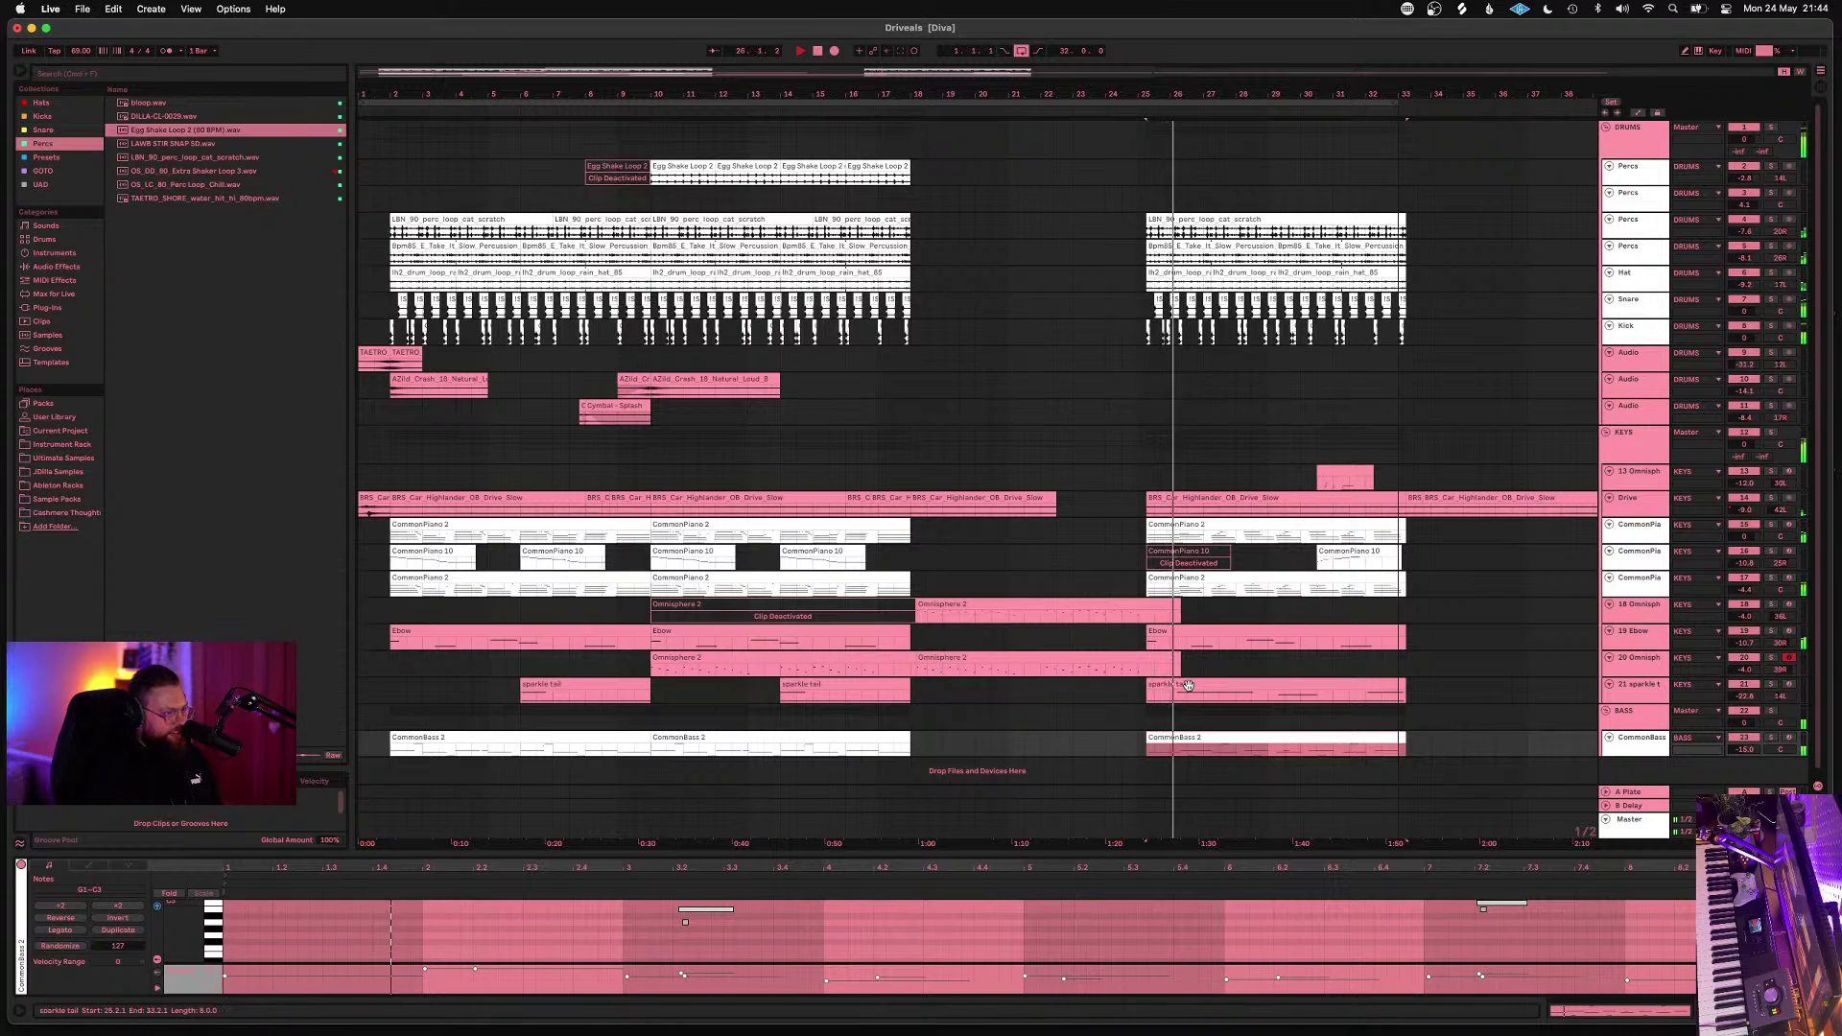
{"action": "left_click", "coordinate": [1186, 685]}
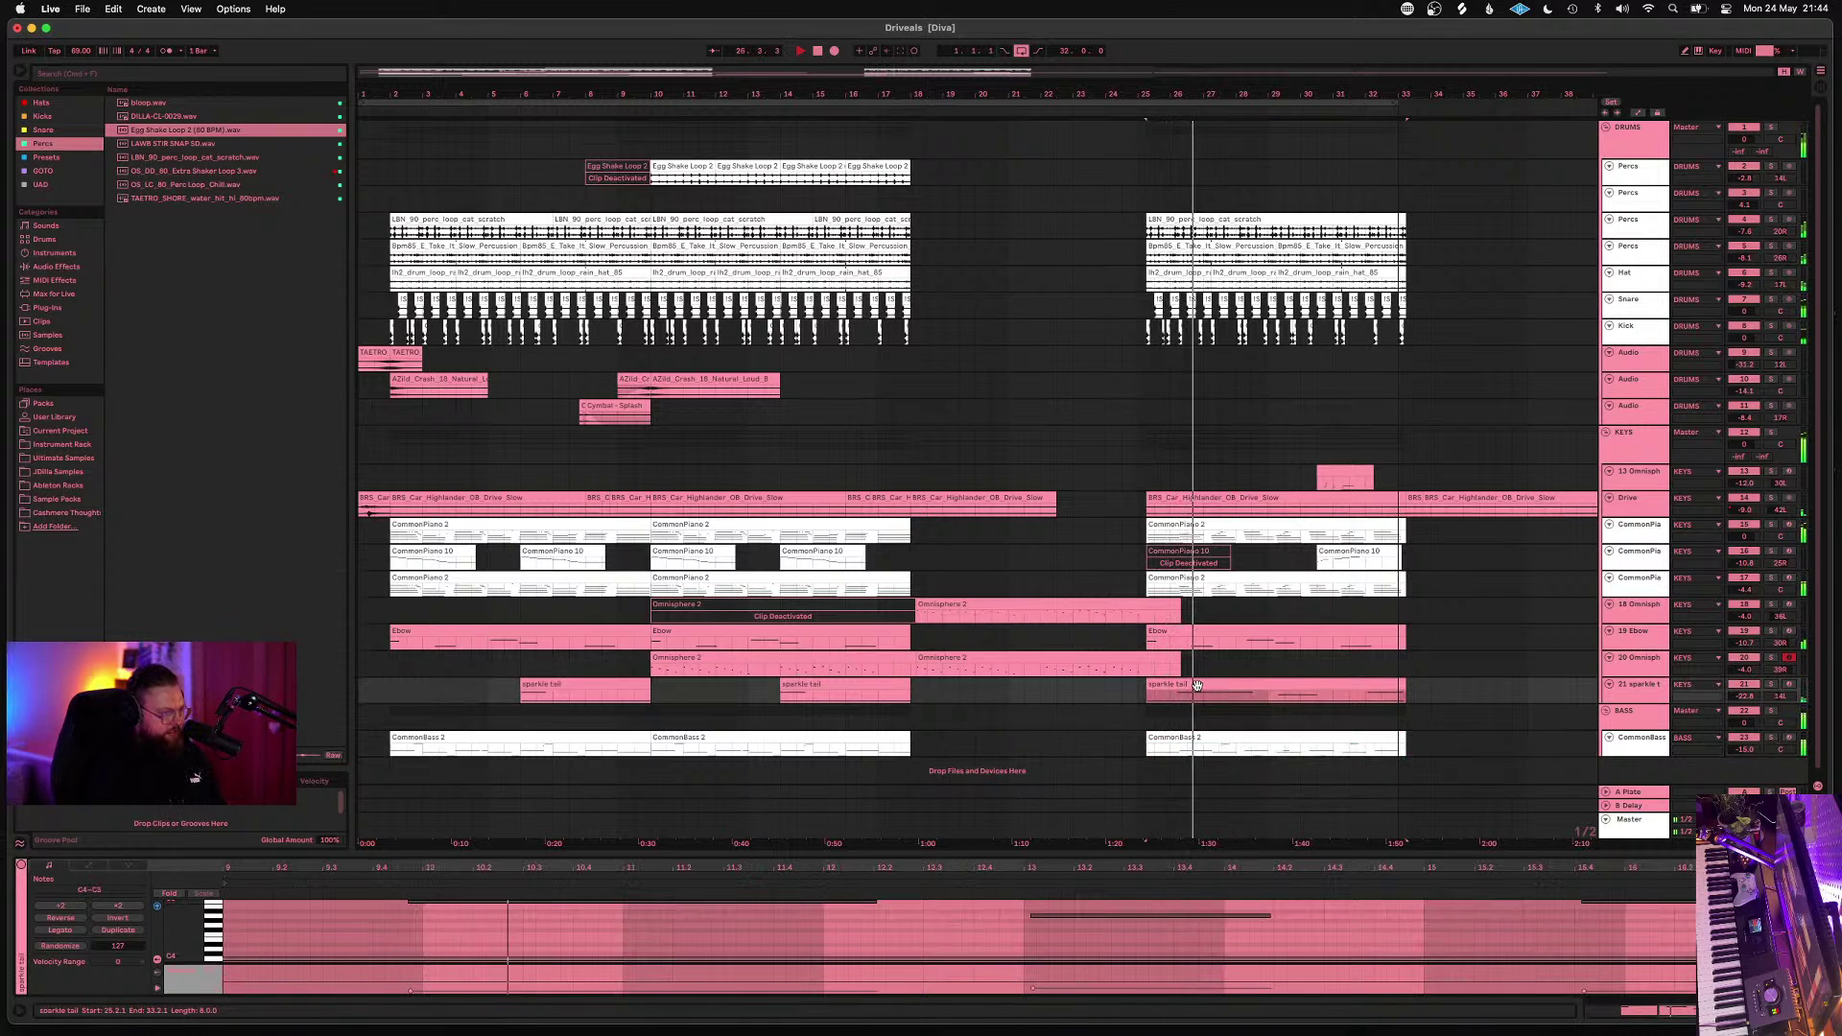
{"action": "key", "text": "0"}
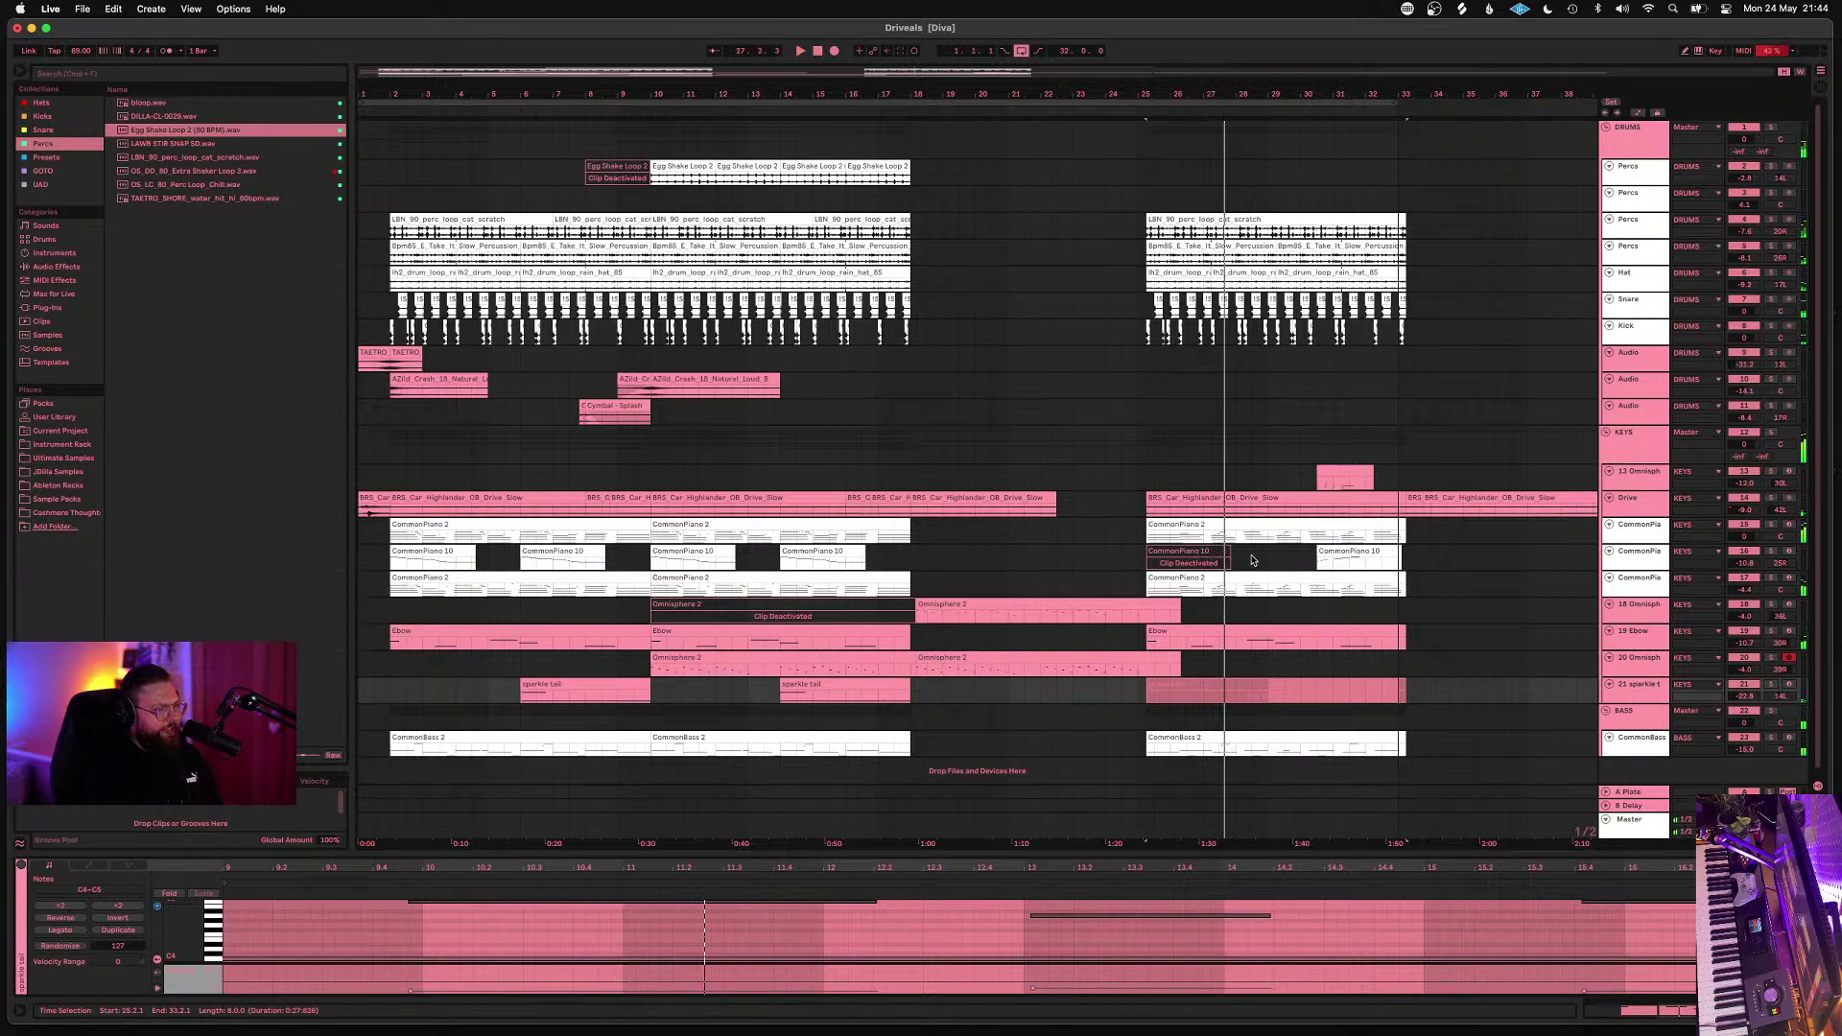
{"action": "key", "text": "0"}
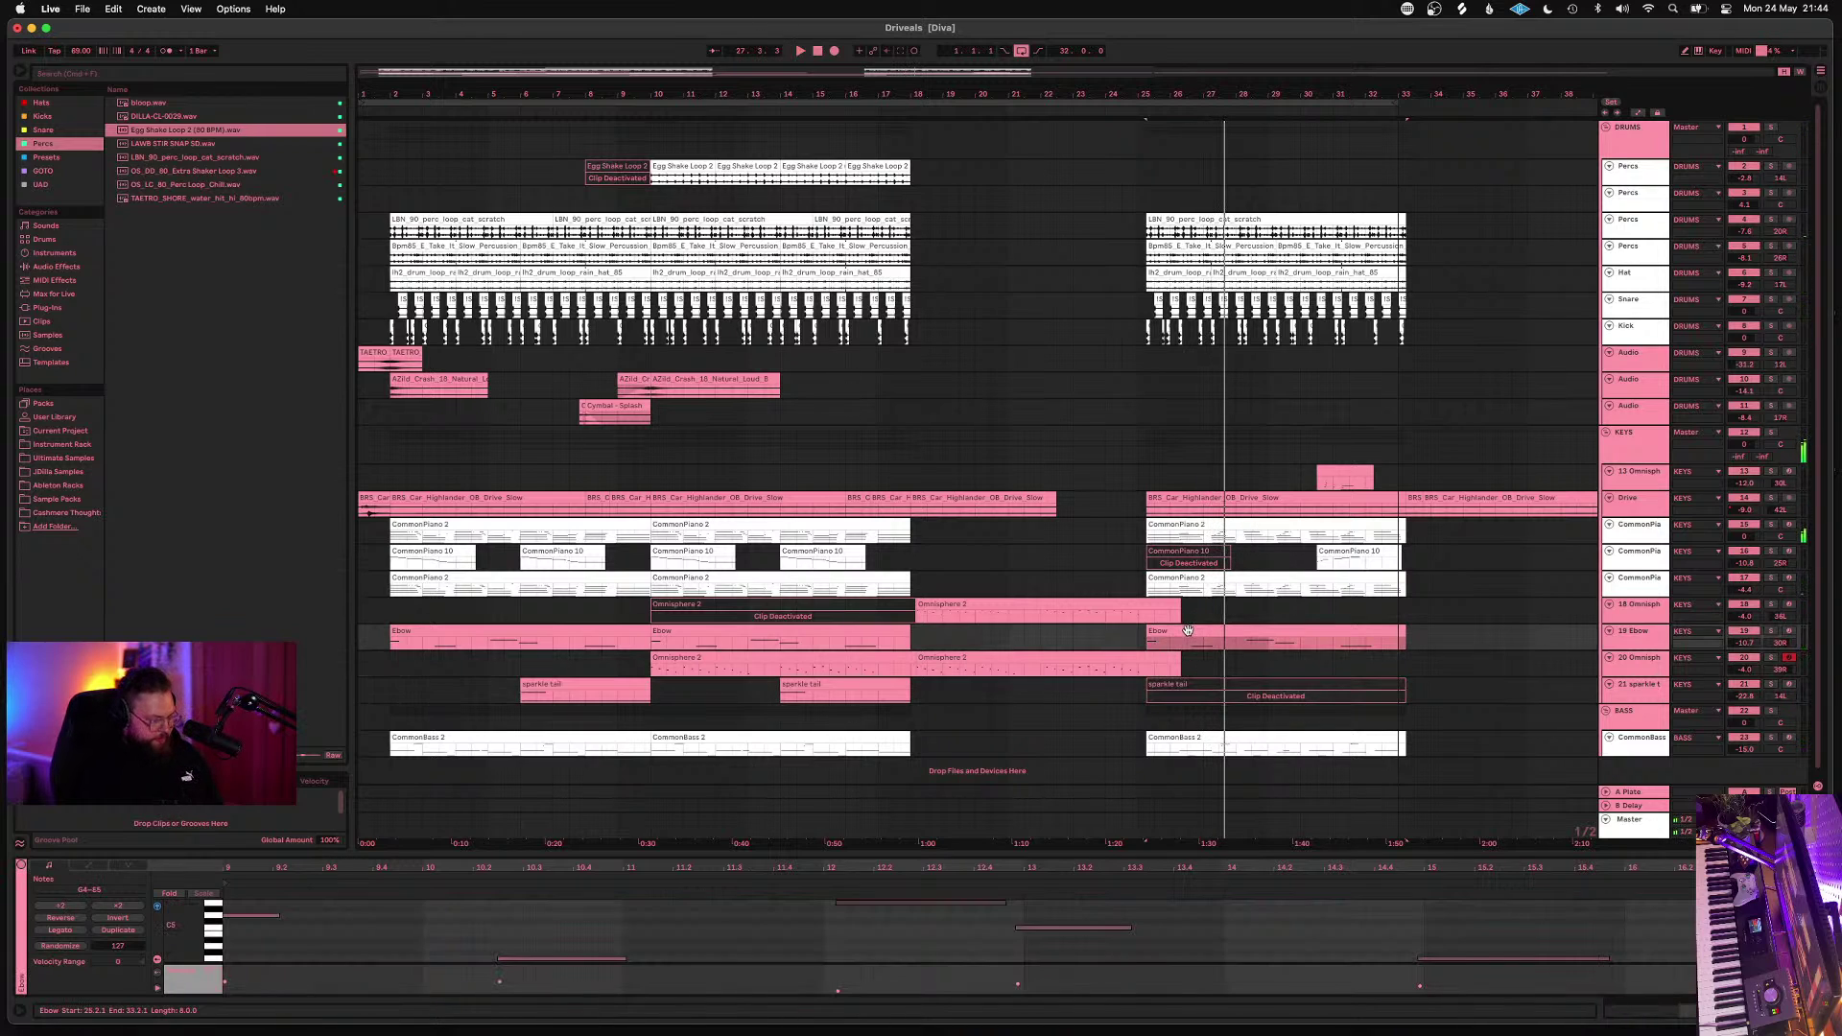